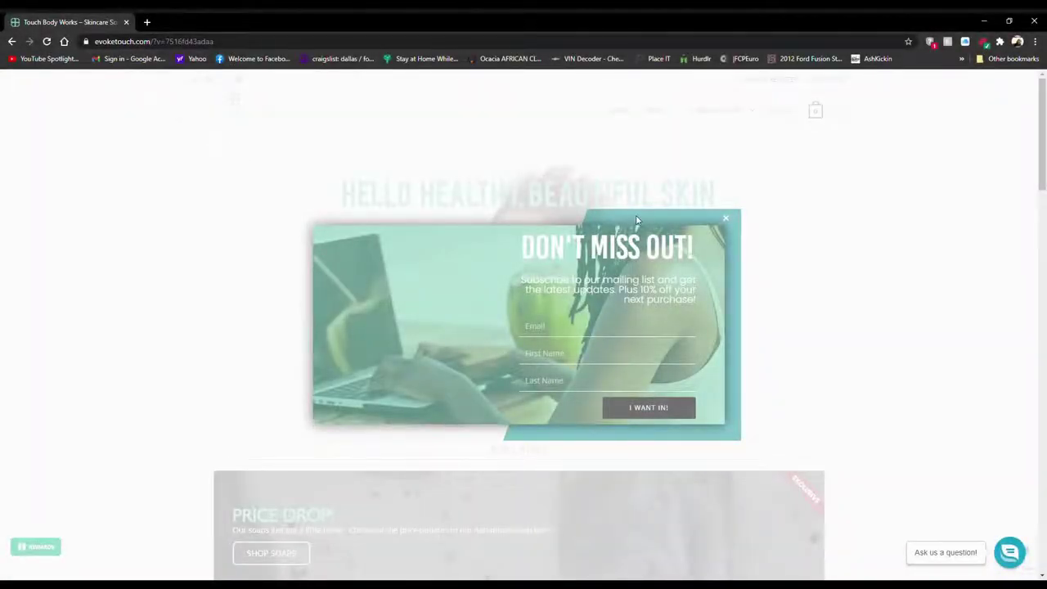
# Step: Close the 'Don't Miss Out' mailing-list signup popup on the homepage
pyautogui.click(726, 219)
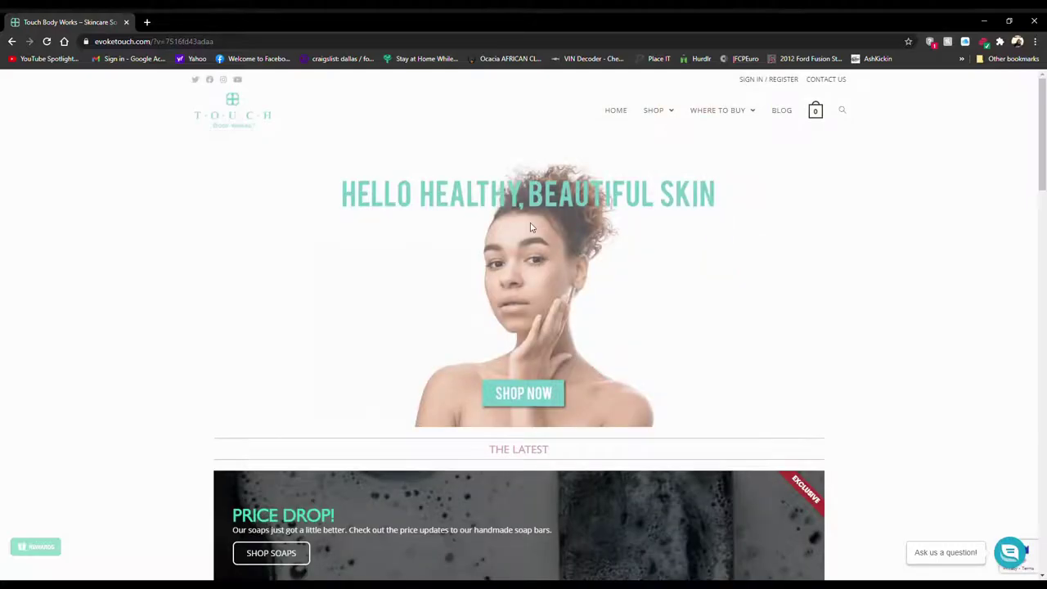
pyautogui.scroll(-4, 530, 226)
pyautogui.scroll(-3, 520, 228)
pyautogui.scroll(-3, 520, 228)
pyautogui.scroll(-4, 516, 236)
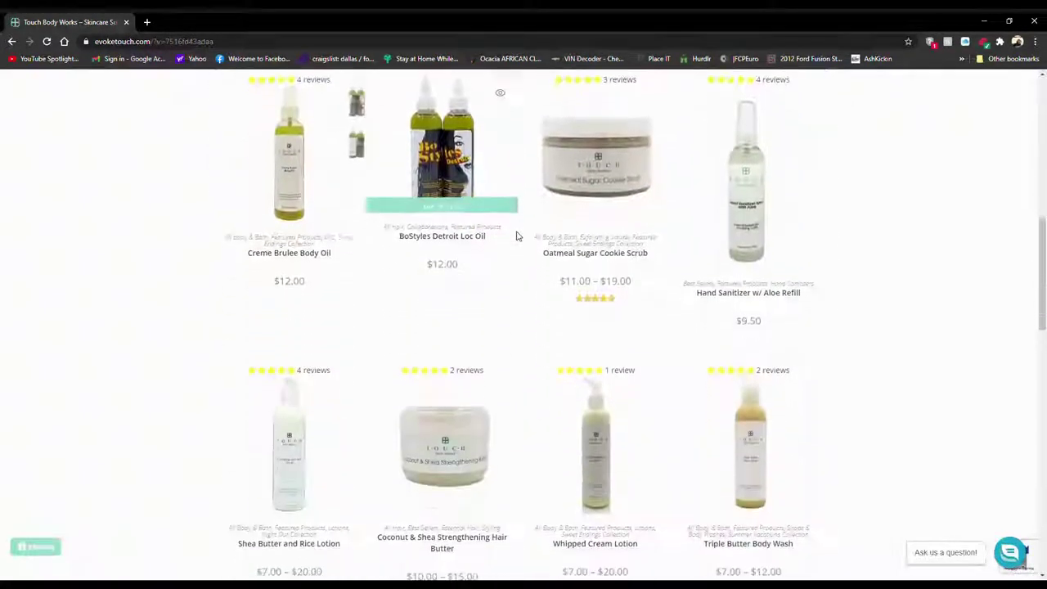
pyautogui.scroll(2, 261, 261)
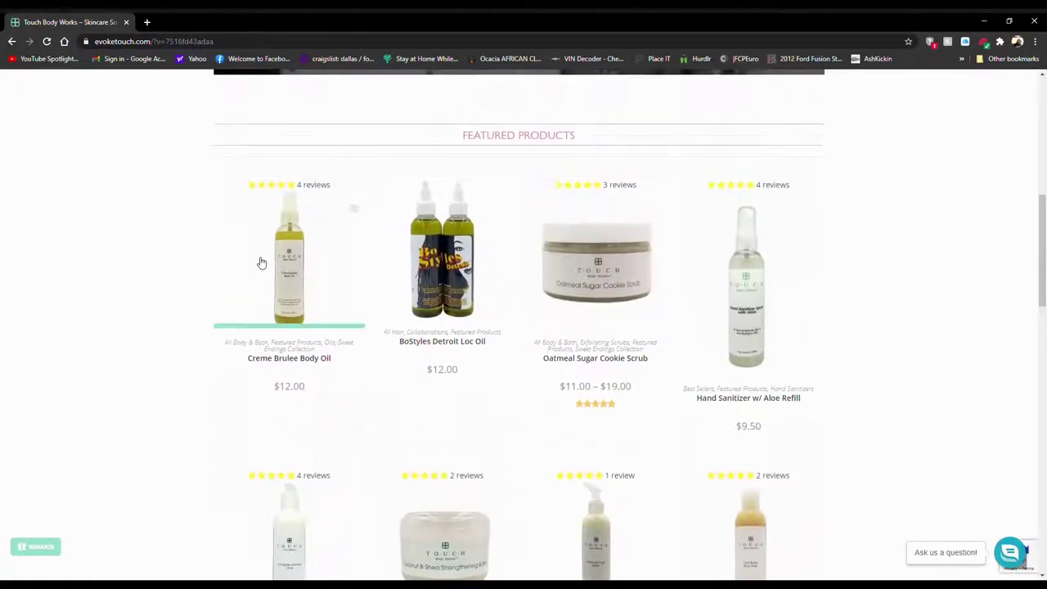
pyautogui.moveTo(594, 164)
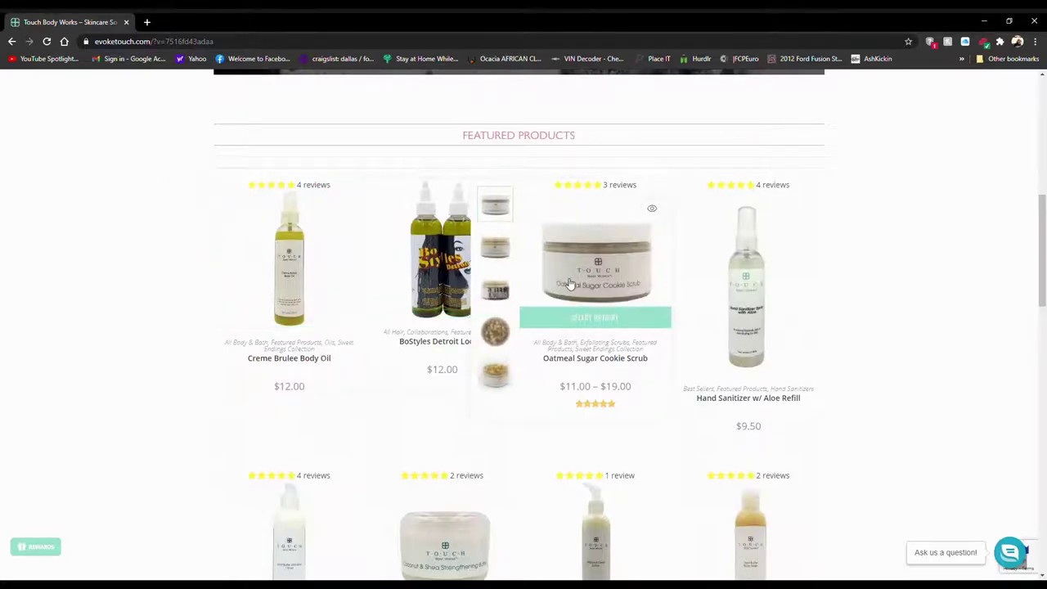
pyautogui.scroll(-3, 736, 286)
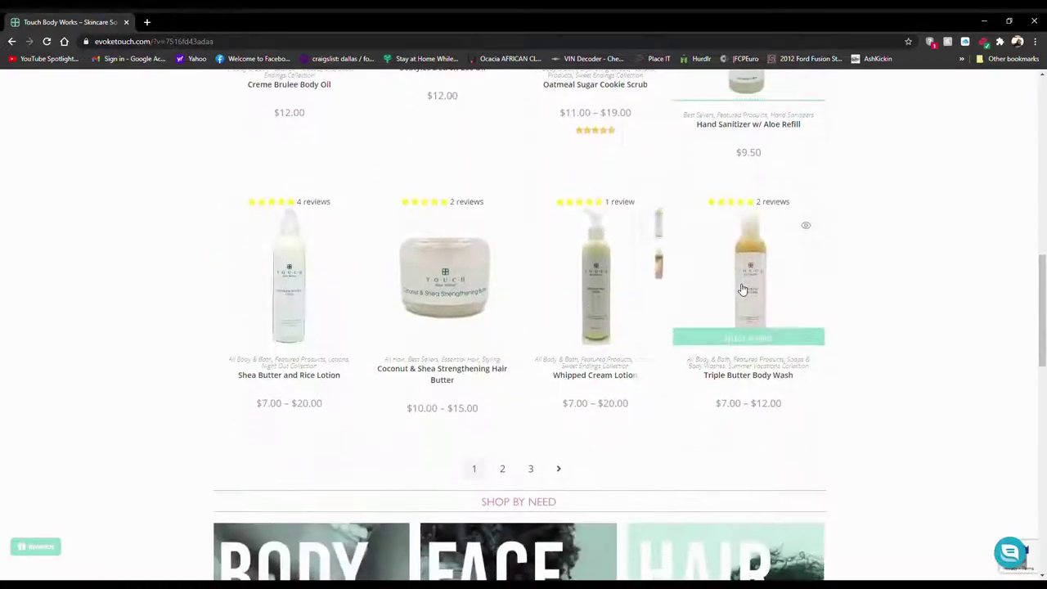
pyautogui.moveTo(442, 278)
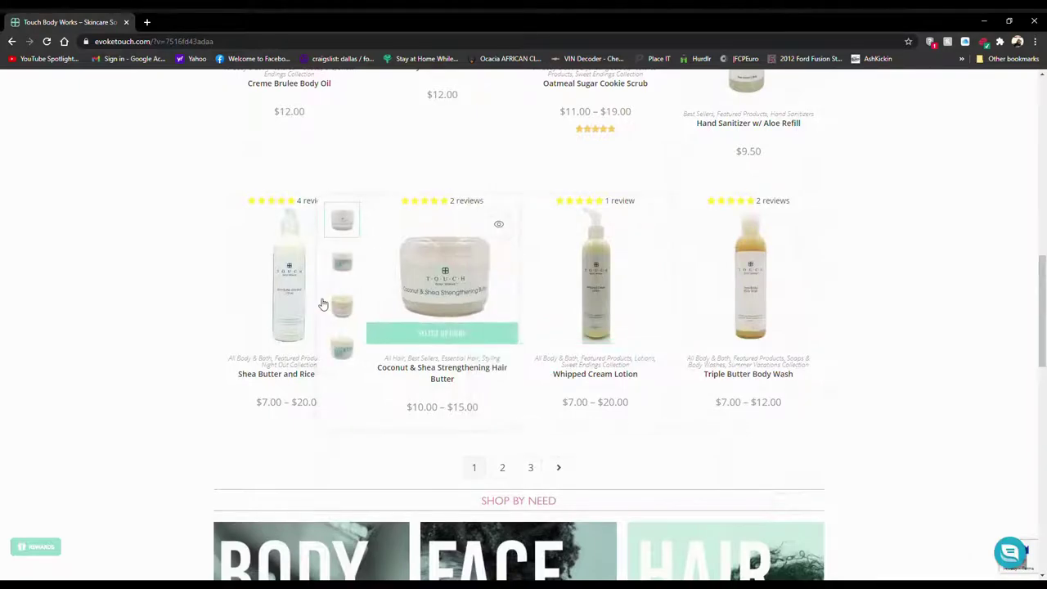
pyautogui.scroll(-4, 323, 304)
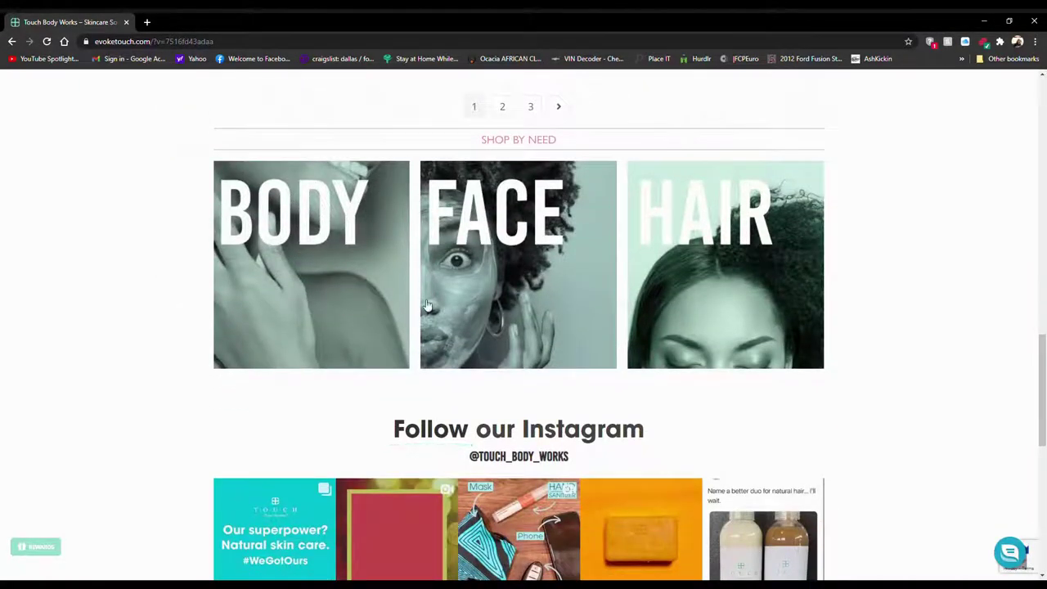
pyautogui.scroll(-6, 691, 296)
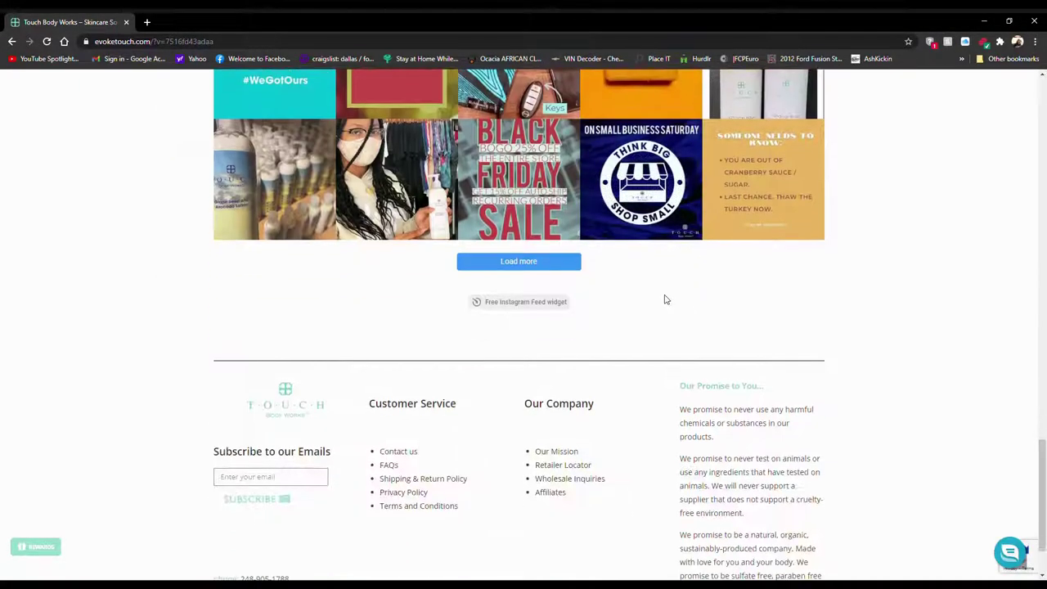
pyautogui.scroll(3, 665, 299)
pyautogui.scroll(15, 665, 299)
pyautogui.scroll(10, 663, 294)
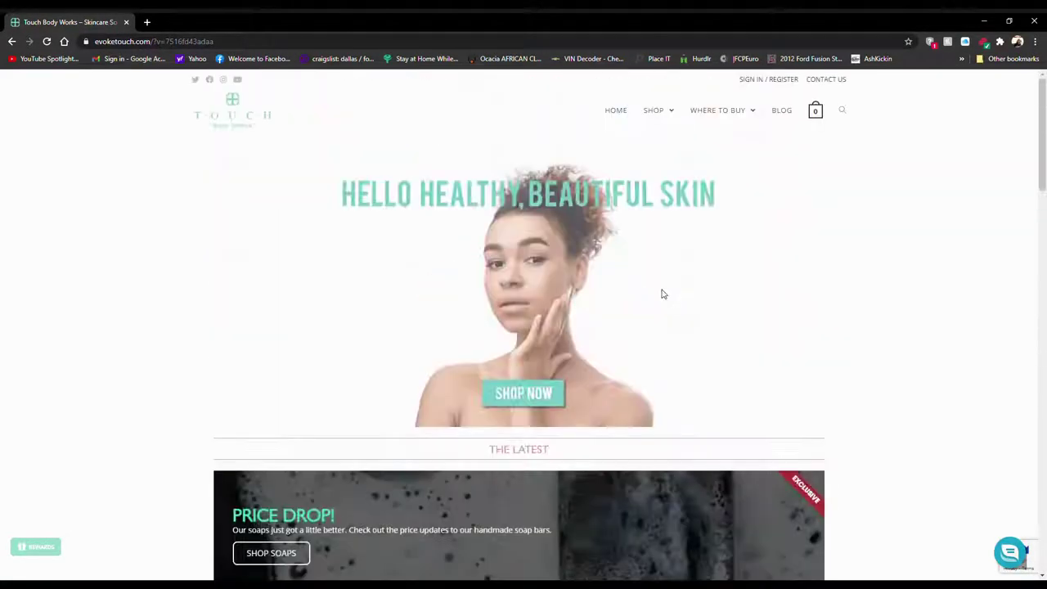
pyautogui.click(669, 115)
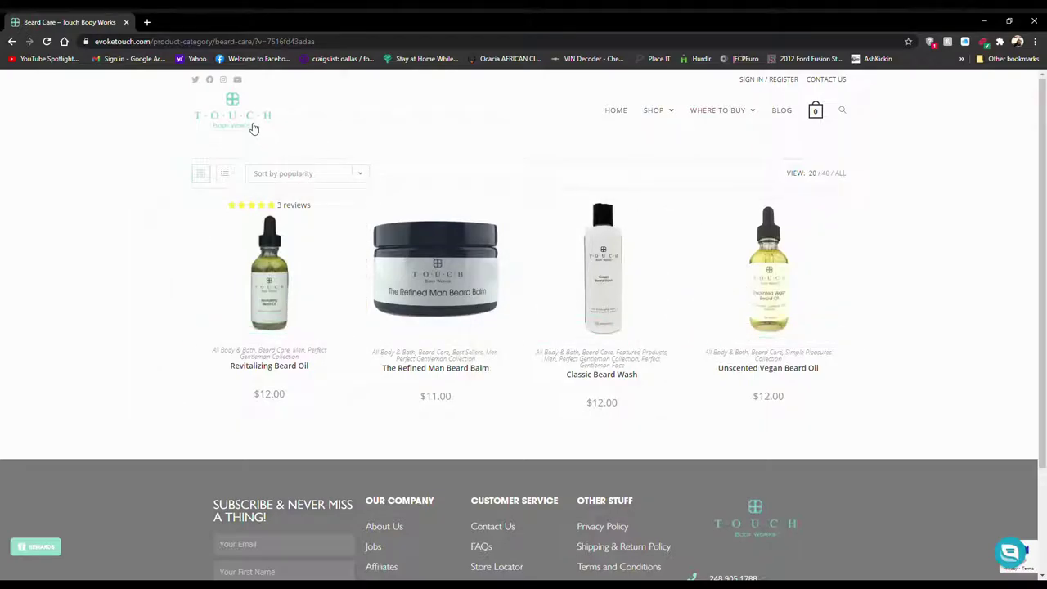
pyautogui.click(253, 127)
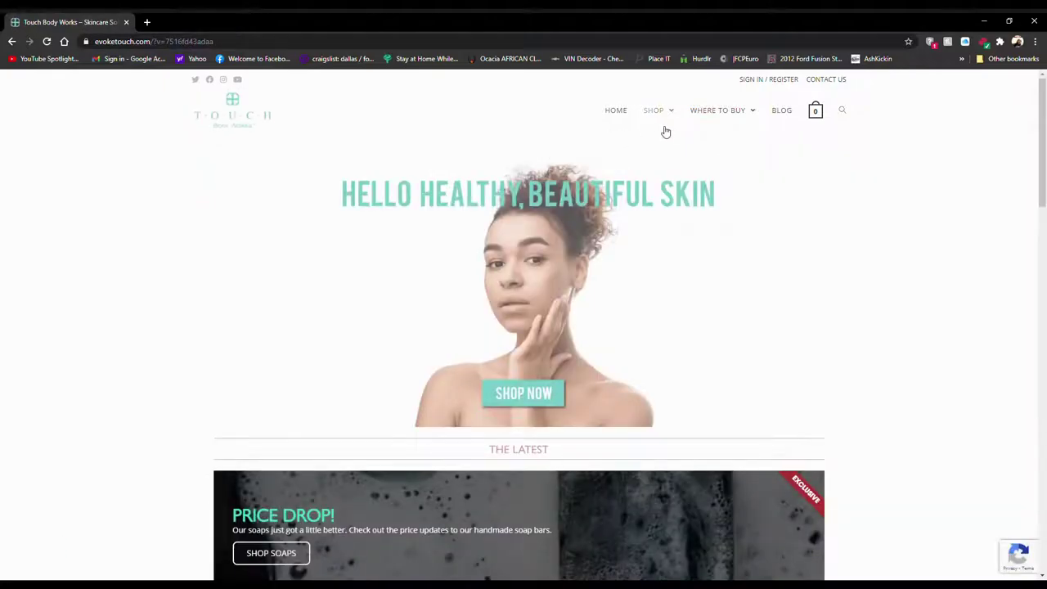
# Step: Open the full Products catalog from SHOP in the top navigation
pyautogui.click(653, 110)
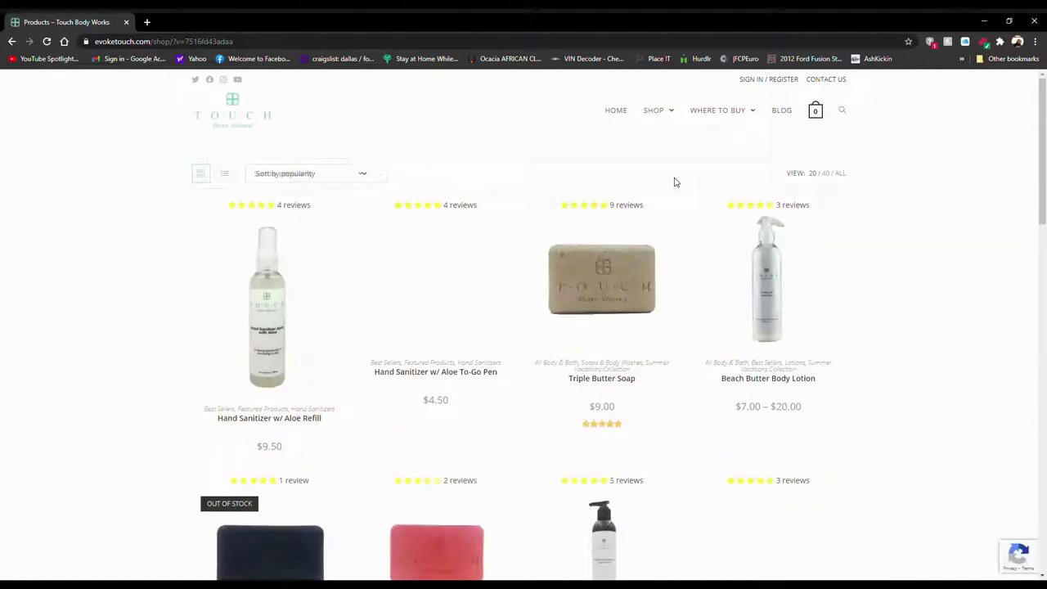
pyautogui.scroll(-1, 668, 193)
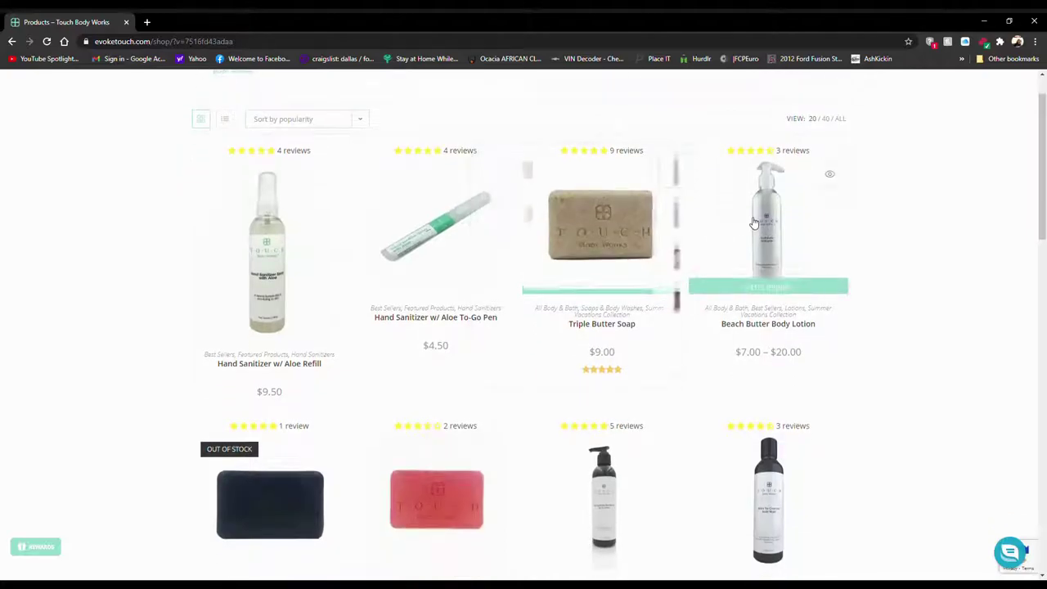
pyautogui.scroll(-2, 755, 224)
pyautogui.scroll(-1, 754, 224)
pyautogui.scroll(-1, 755, 224)
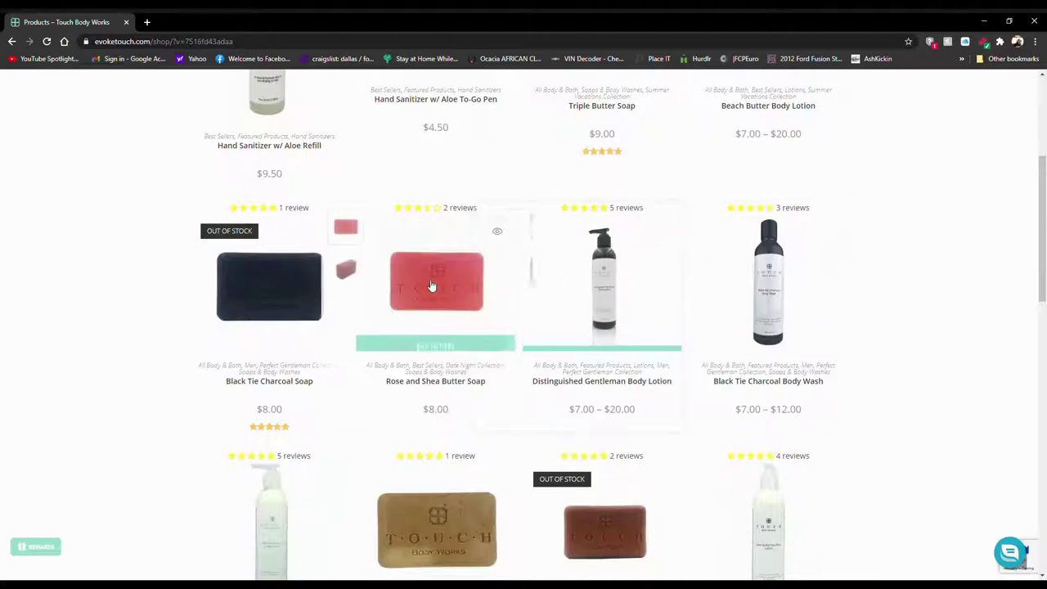
pyautogui.scroll(-5, 313, 284)
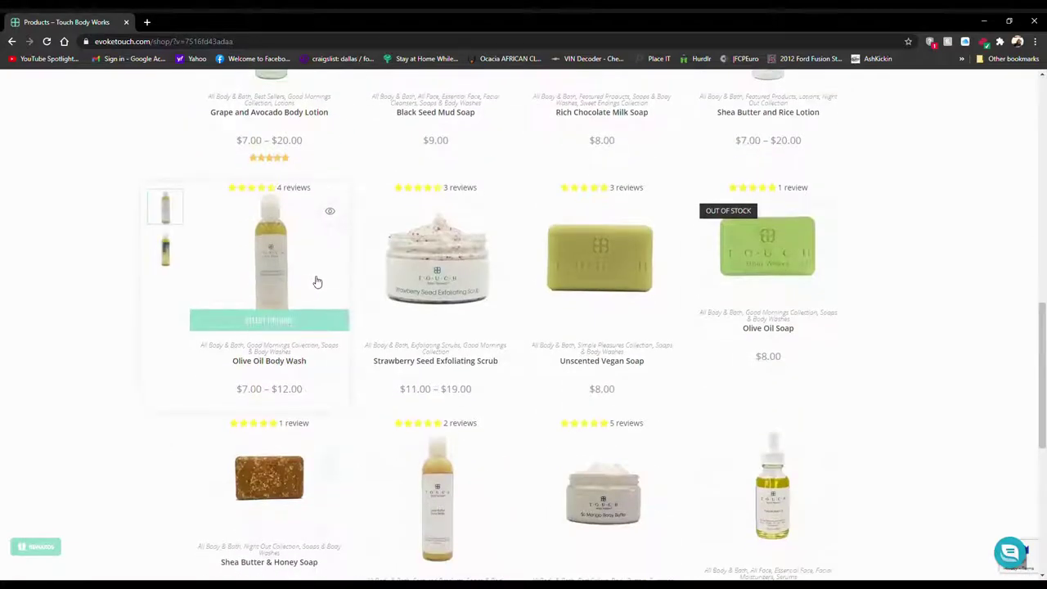
pyautogui.scroll(-4, 314, 284)
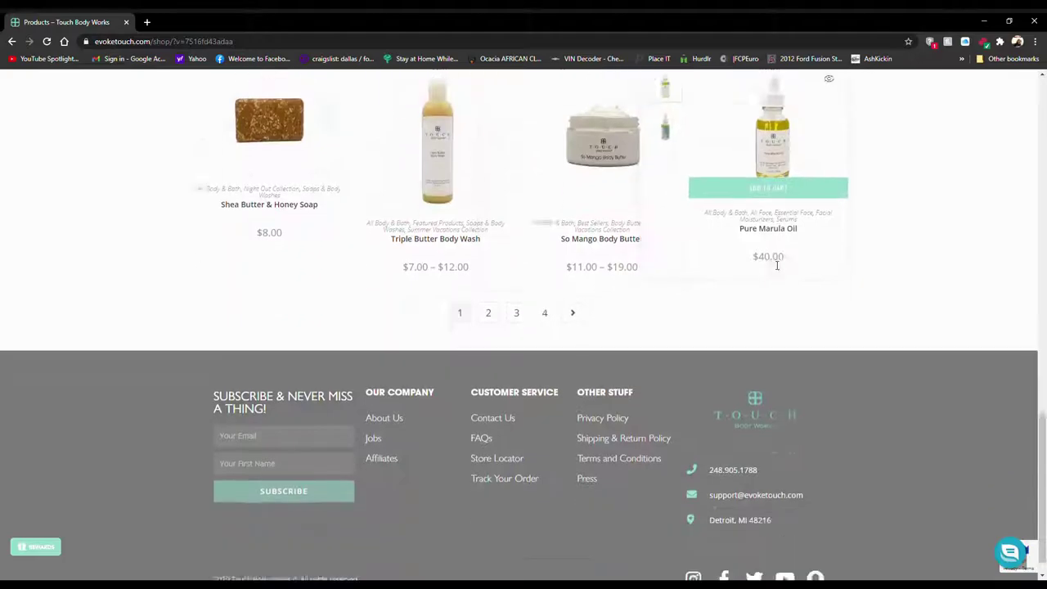
pyautogui.scroll(-2, 737, 249)
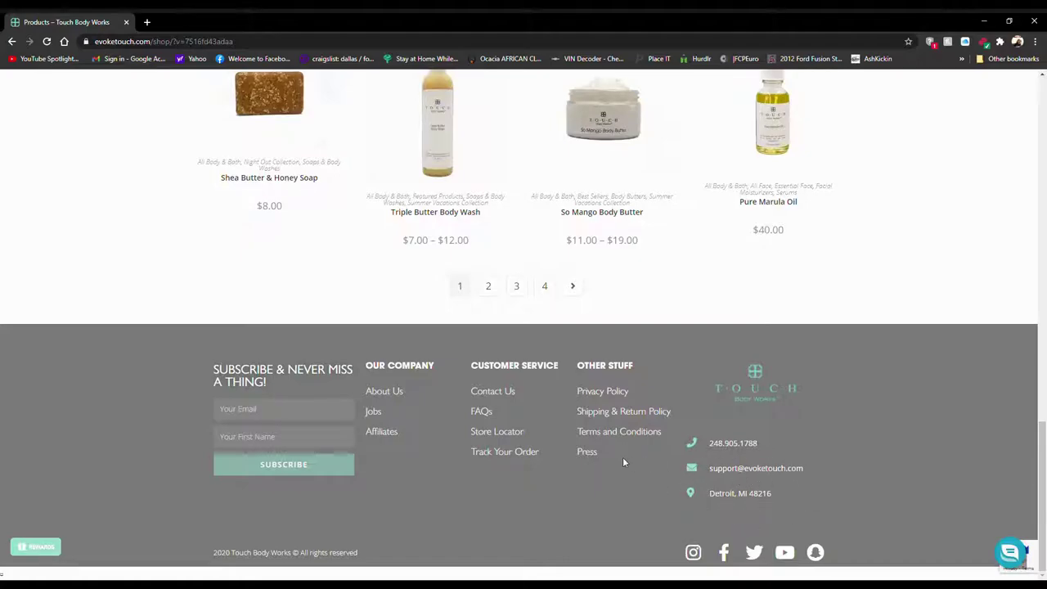
pyautogui.scroll(1, 317, 401)
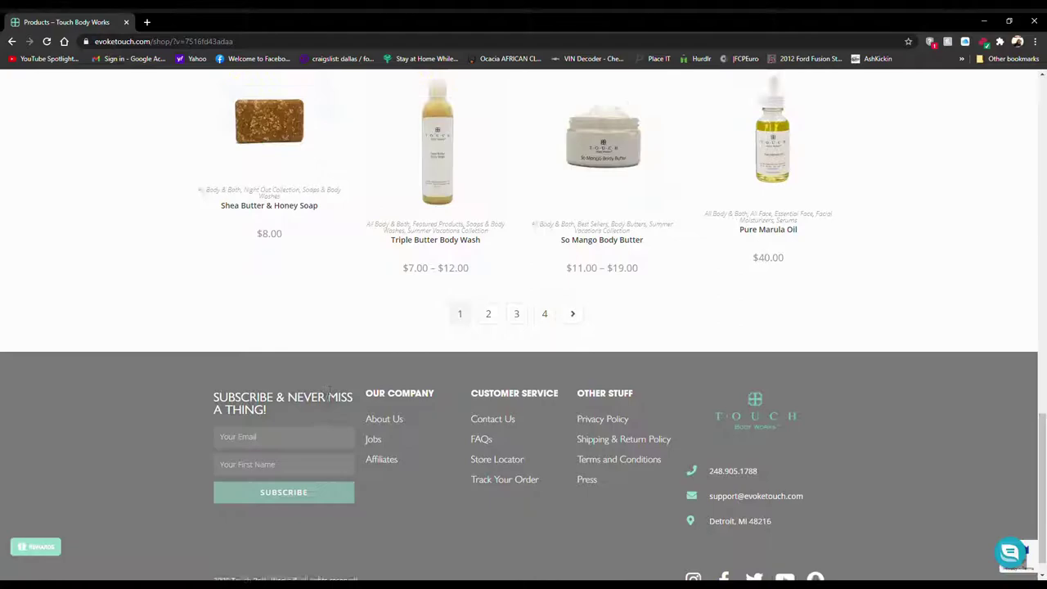
# Step: Go to catalog page 2, then open the About Us page from the footer
pyautogui.click(499, 348)
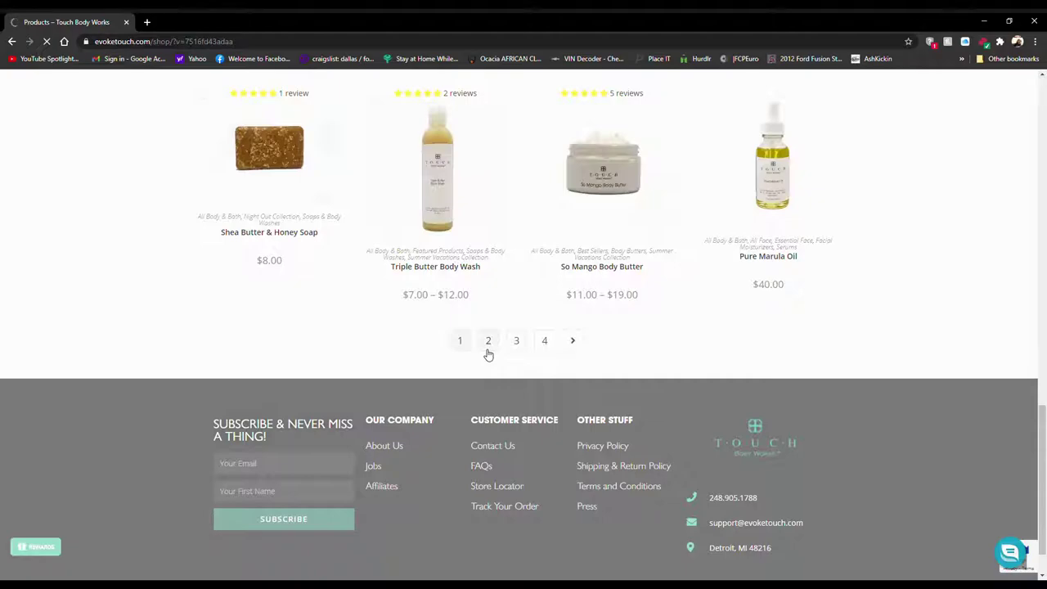
pyautogui.scroll(-1, 603, 323)
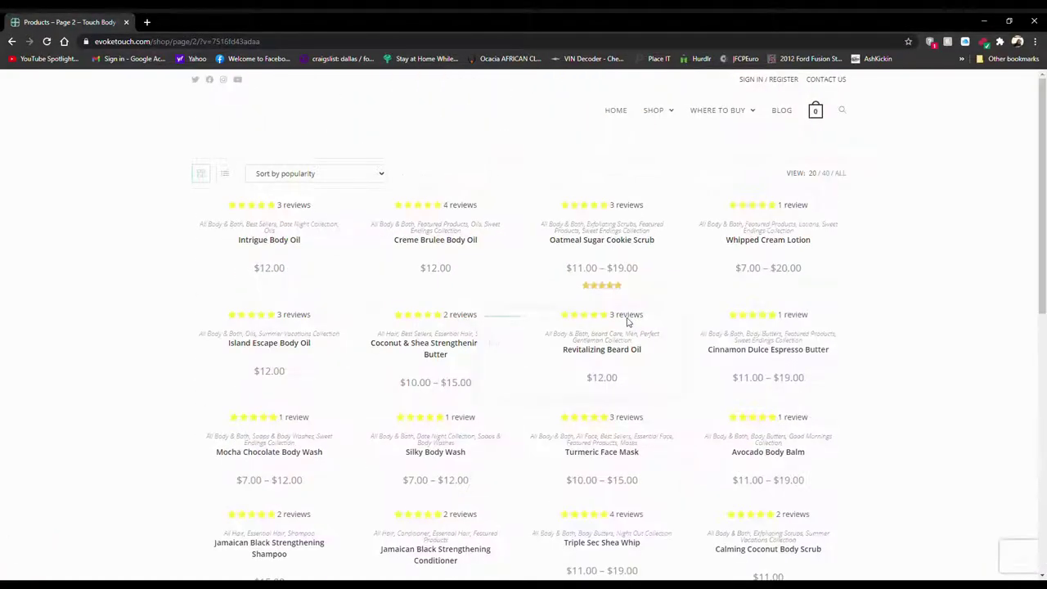
pyautogui.scroll(-3, 255, 358)
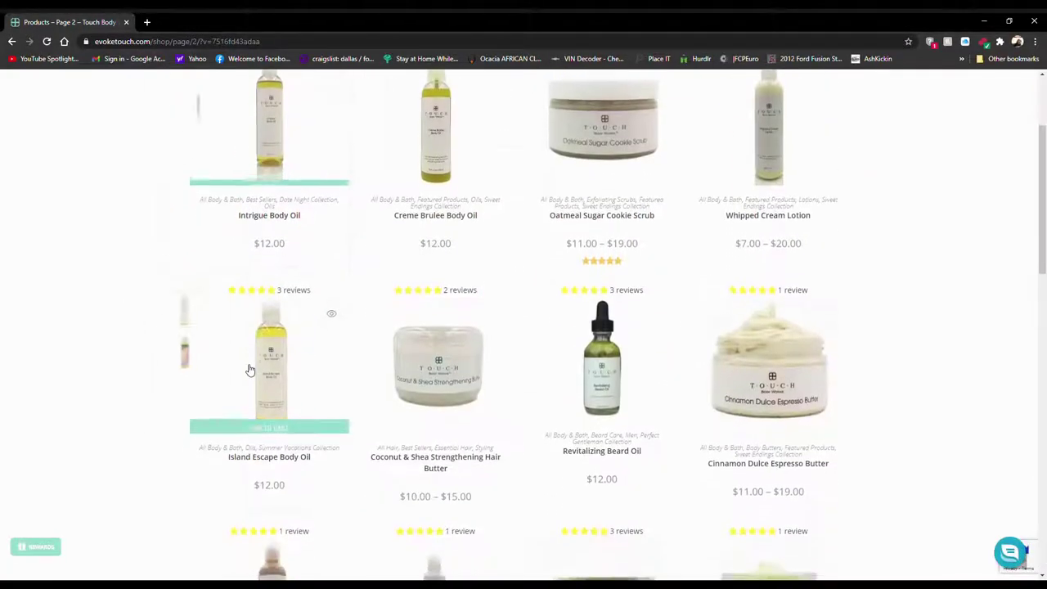
pyautogui.scroll(-3, 249, 364)
pyautogui.scroll(-3, 246, 368)
pyautogui.scroll(-2, 245, 372)
pyautogui.scroll(-4, 245, 372)
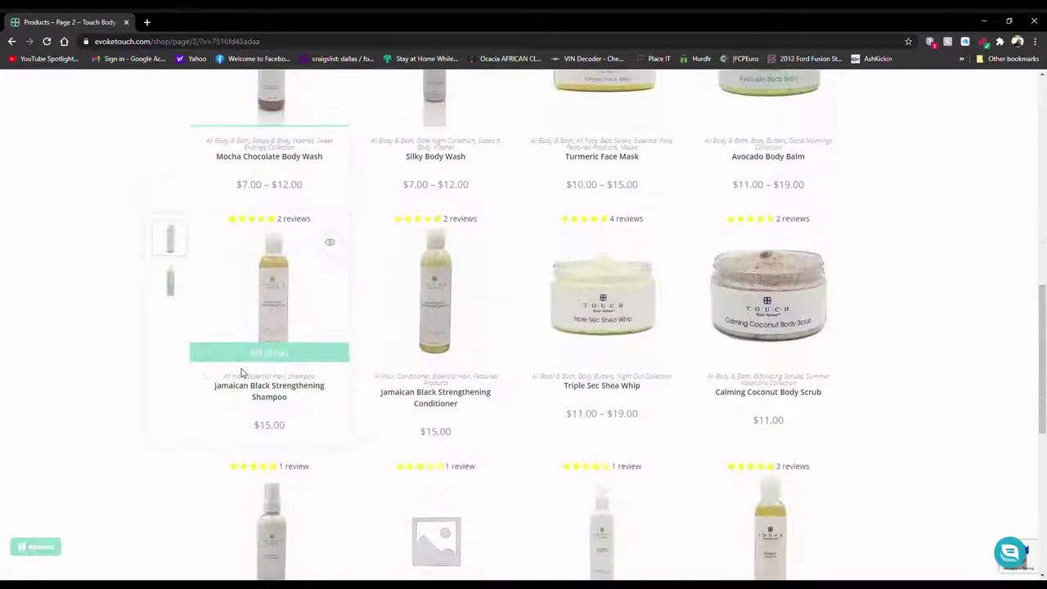
pyautogui.scroll(-4, 245, 372)
pyautogui.scroll(-2, 246, 373)
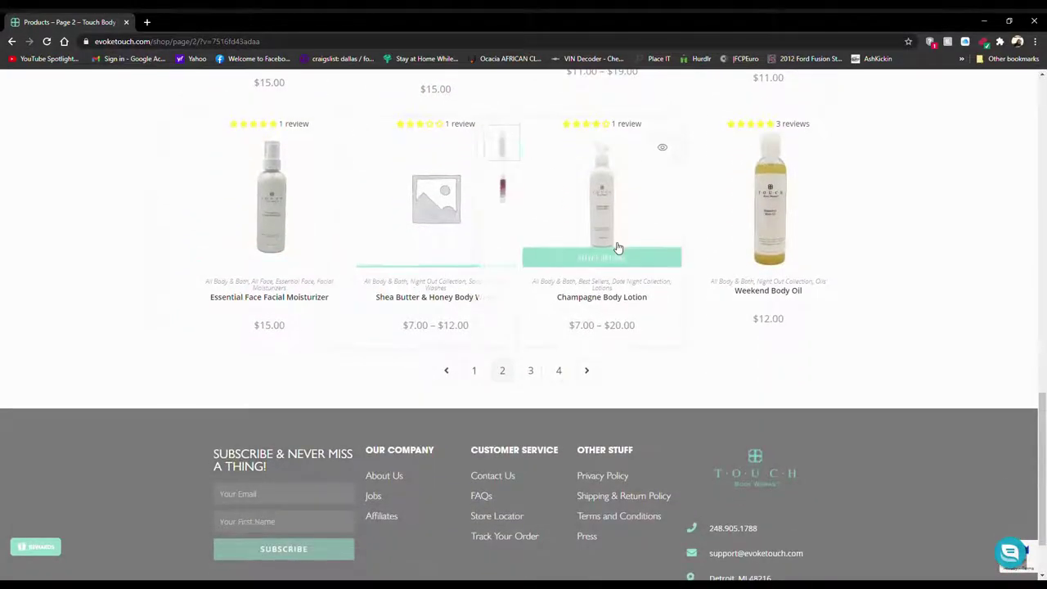
pyautogui.scroll(3, 758, 255)
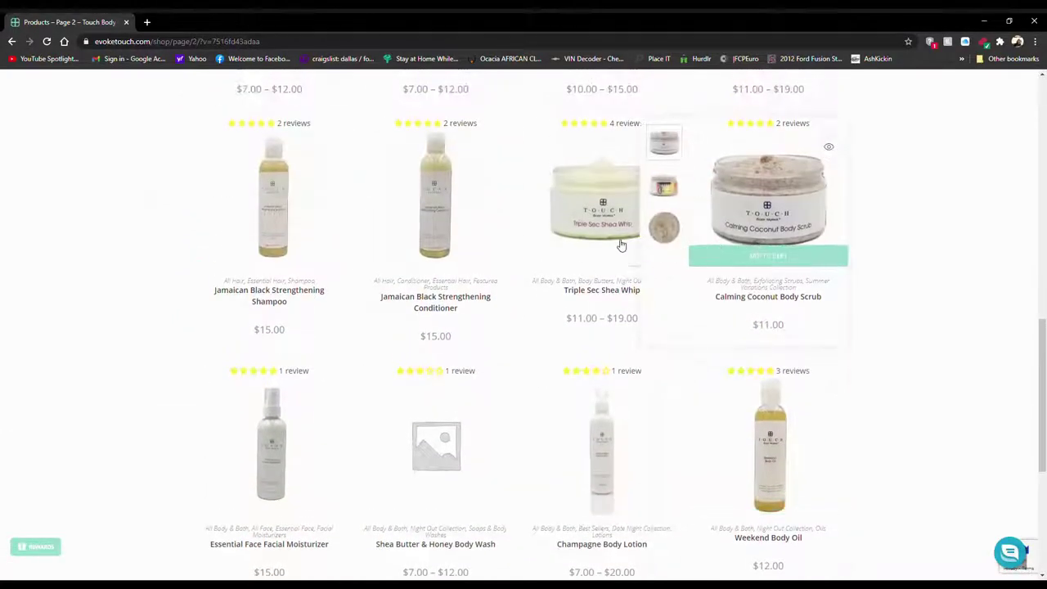
pyautogui.scroll(3, 601, 257)
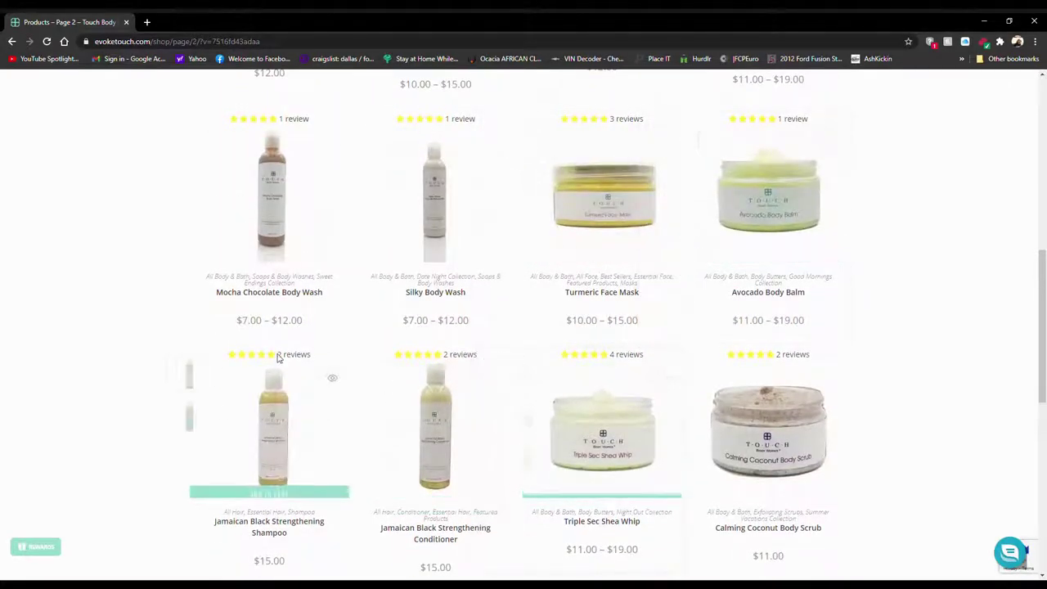
pyautogui.scroll(-3, 278, 360)
pyautogui.scroll(-3, 278, 360)
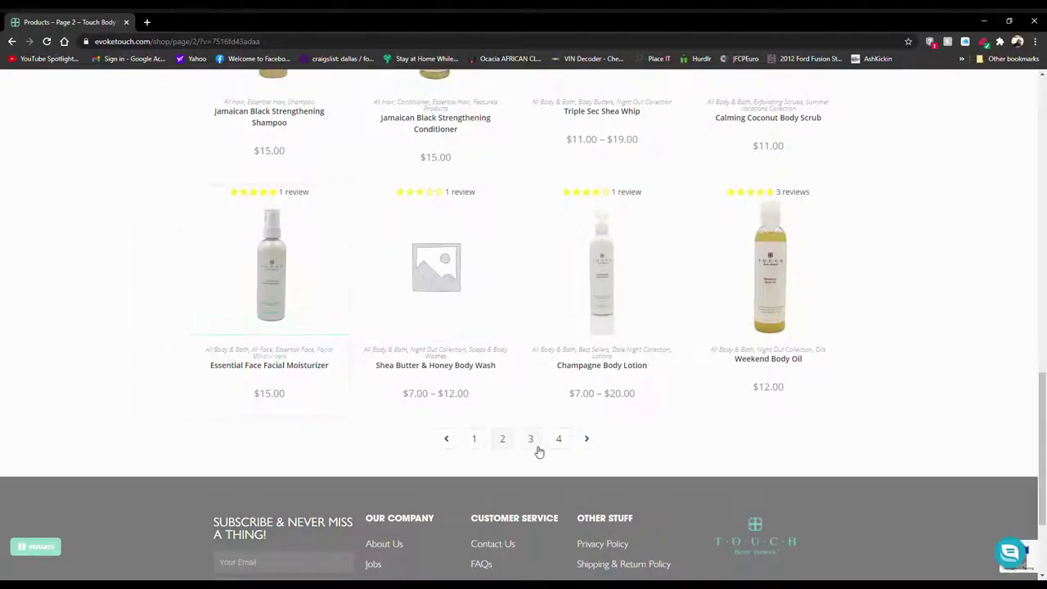
pyautogui.scroll(-3, 540, 450)
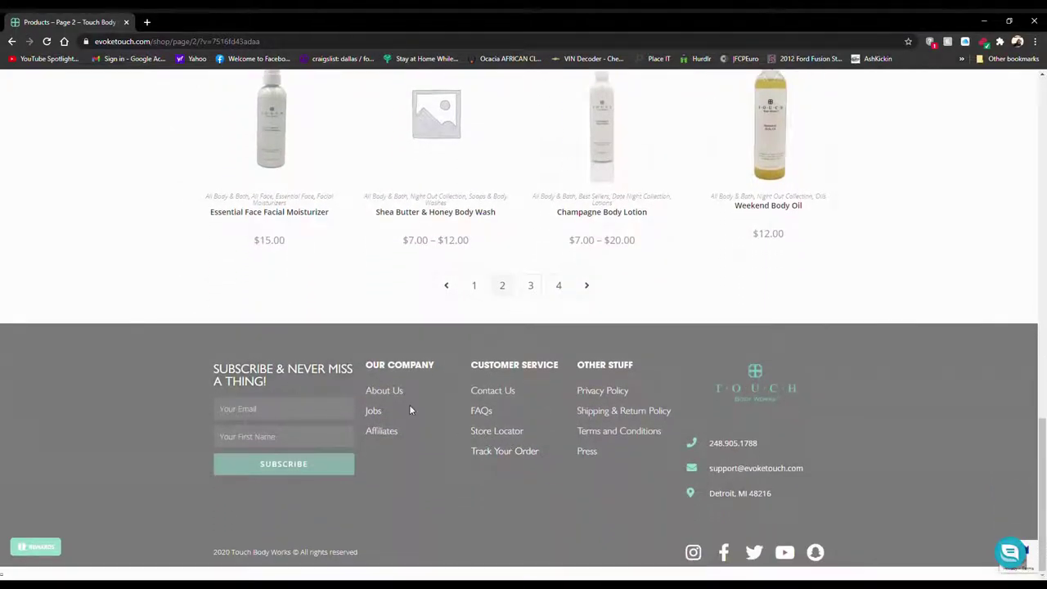
pyautogui.click(397, 392)
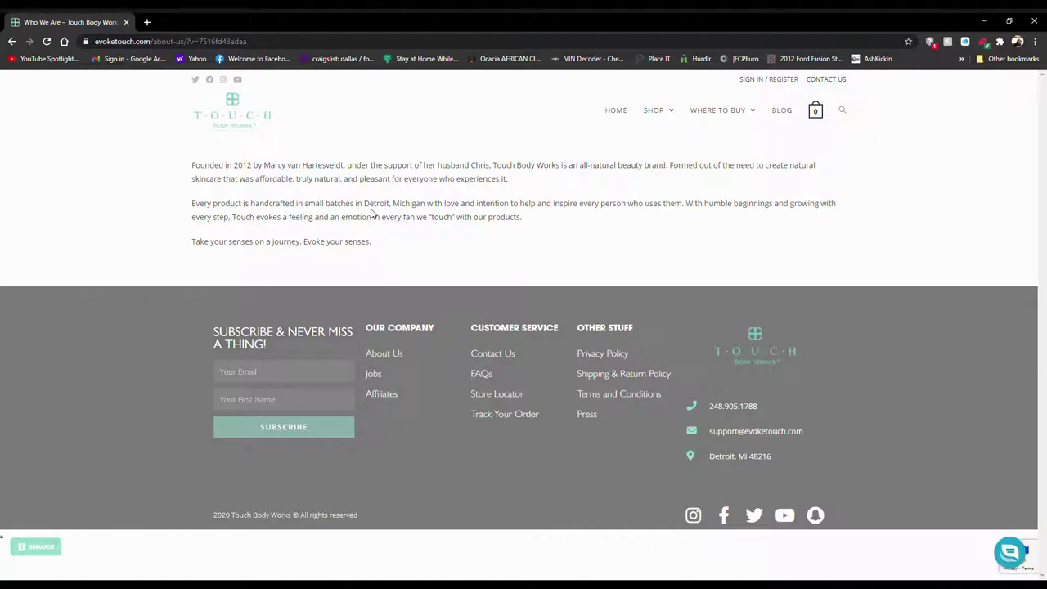
# Step: Highlight and deselect 'Detroit, Michigan' in the story, then open Where to Buy > Store Locator
pyautogui.moveTo(426, 203); pyautogui.dragTo(363, 202)
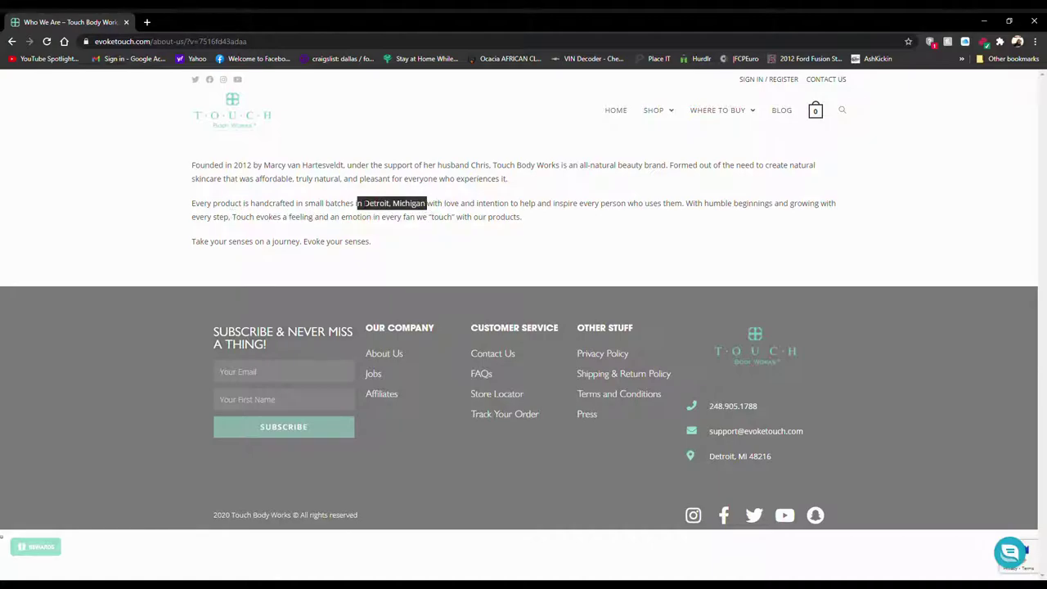
pyautogui.click(430, 247)
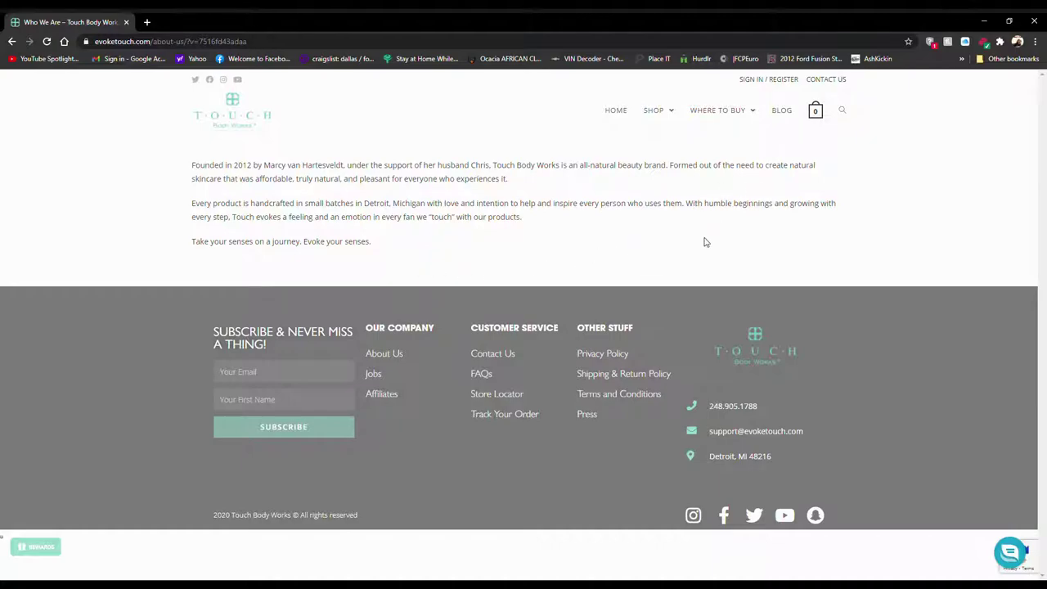
pyautogui.click(717, 109)
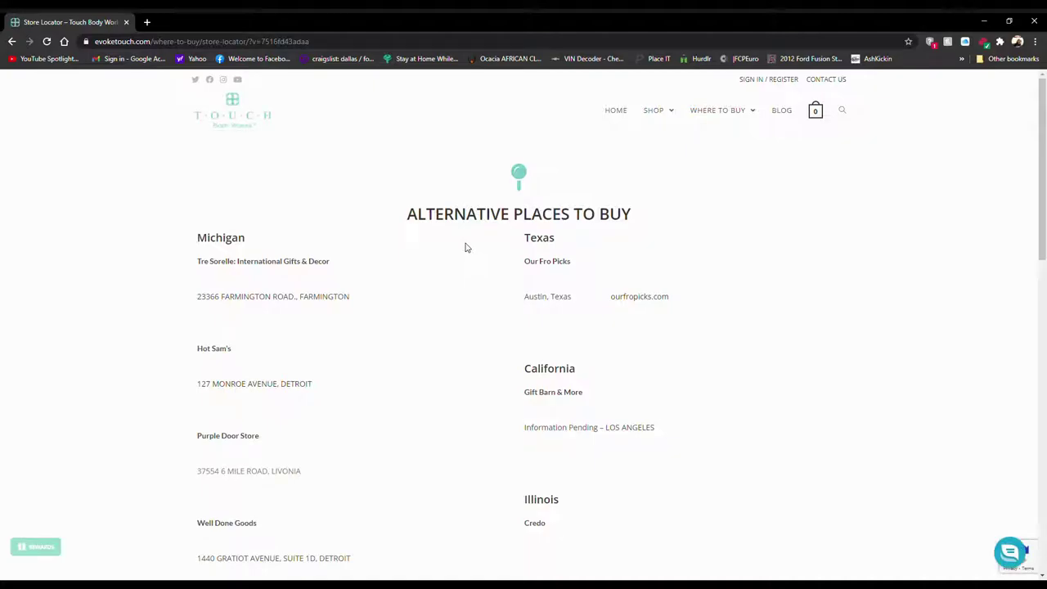
# Step: Highlight the Michigan store entries down to 1440 Gratiot Avenue, then clear the selection
pyautogui.moveTo(179, 242); pyautogui.dragTo(341, 340)
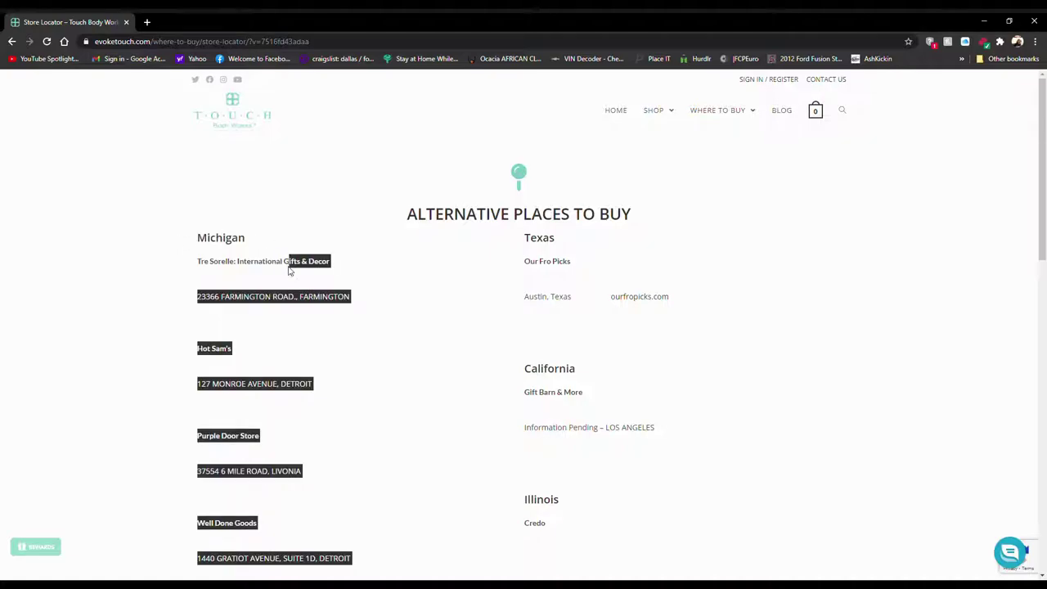
pyautogui.moveTo(194, 235)
pyautogui.mouseDown()
pyautogui.moveTo(332, 554)
pyautogui.moveTo(369, 541)
pyautogui.mouseUp()
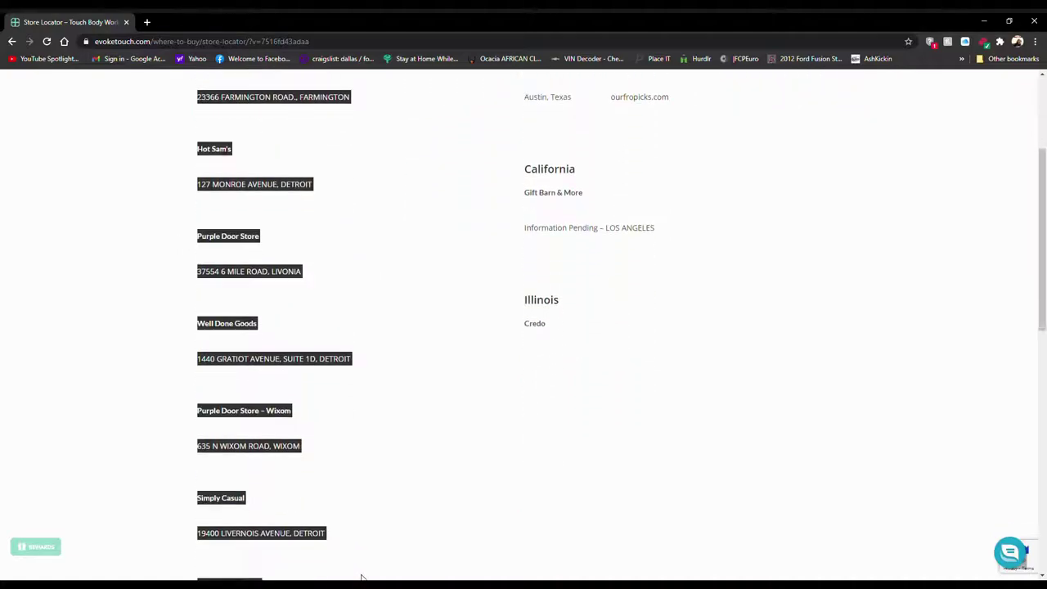
pyautogui.scroll(6, 472, 344)
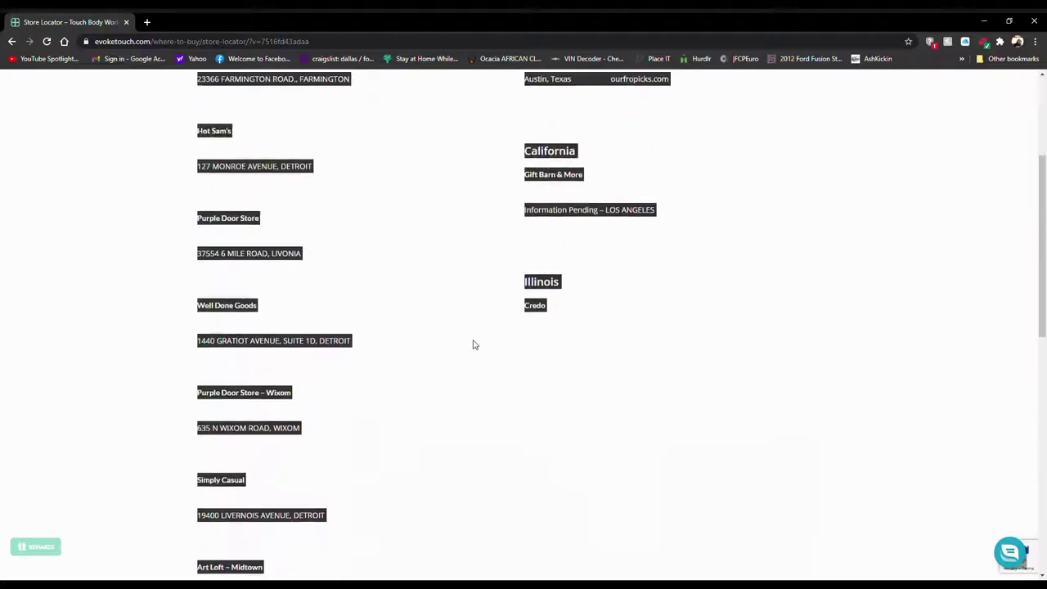
pyautogui.scroll(6, 472, 343)
pyautogui.click(471, 344)
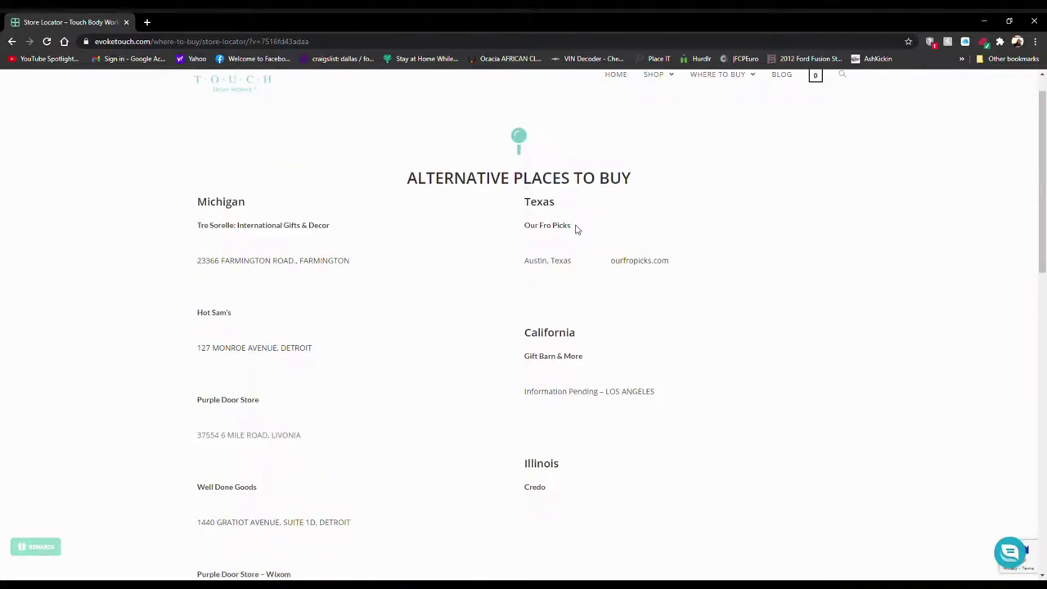
# Step: Highlight the lower Michigan and Texas store entries, then clear the selection
pyautogui.moveTo(565, 227); pyautogui.dragTo(507, 208)
pyautogui.click(493, 273)
pyautogui.moveTo(493, 273)
pyautogui.mouseDown()
pyautogui.moveTo(539, 339)
pyautogui.moveTo(617, 337)
pyautogui.mouseUp()
pyautogui.click(443, 352)
pyautogui.scroll(-3, 443, 353)
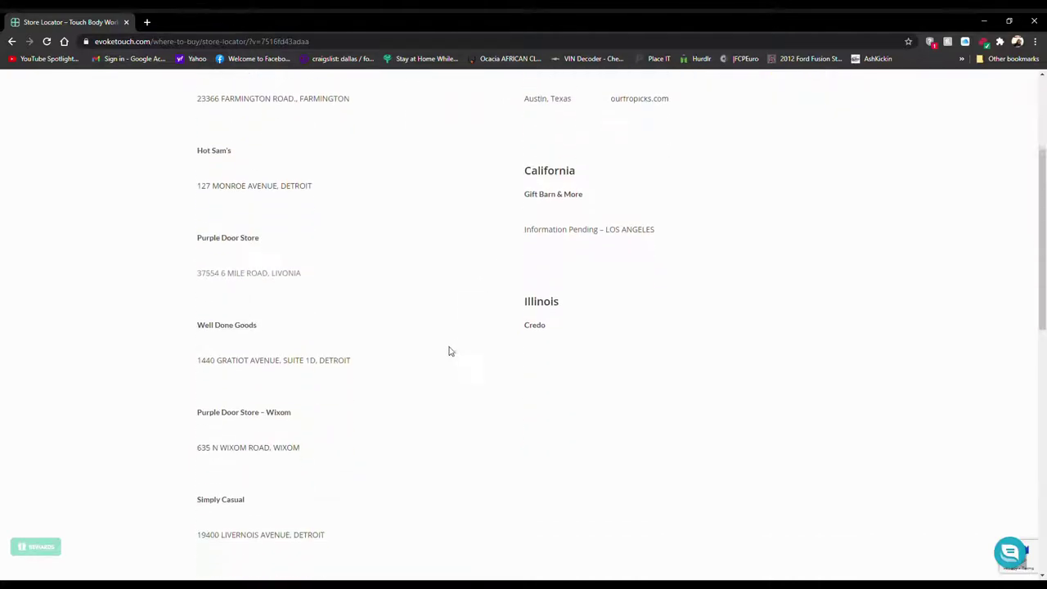
pyautogui.moveTo(564, 286); pyautogui.dragTo(531, 296)
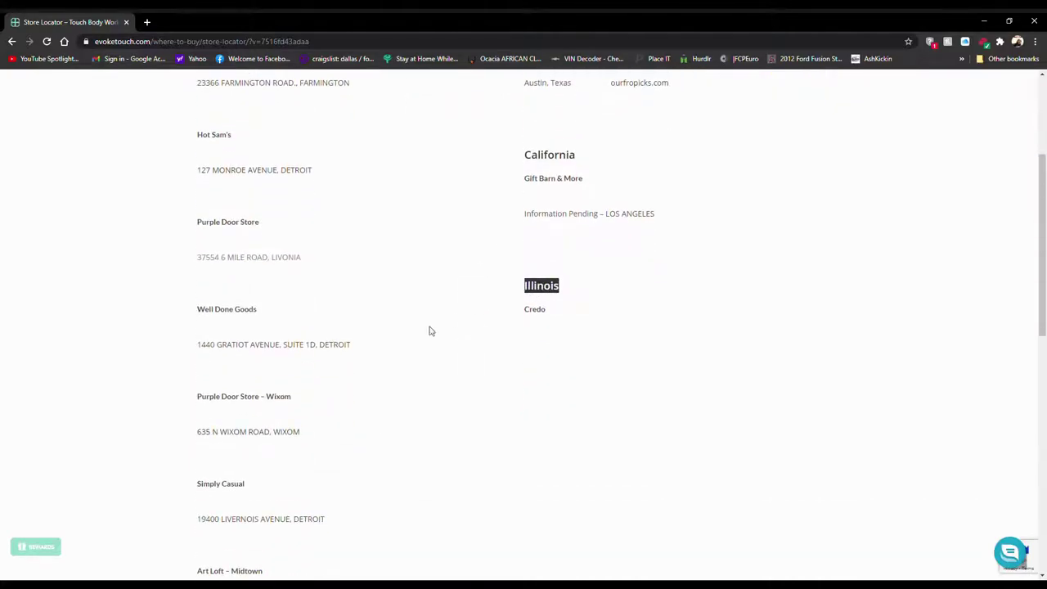